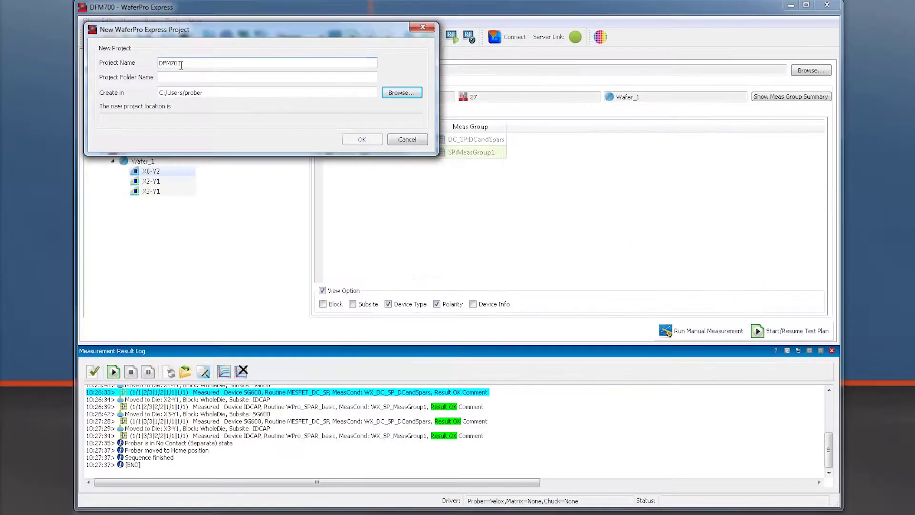
Create the new project DFM701, reusing DFM701 as its folder name under C:/Users/prober
double_click(180, 64)
key(ctrl+c)
click(255, 98)
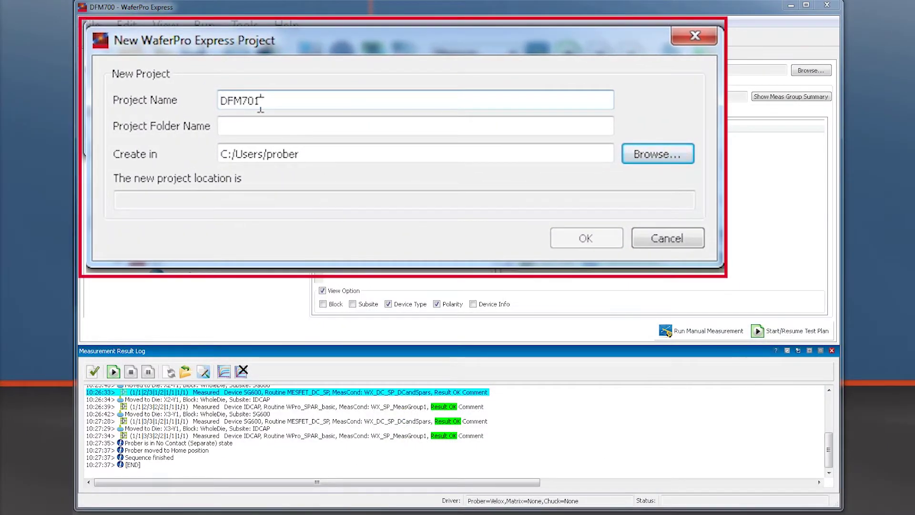
key(Tab)
key(ctrl+v)
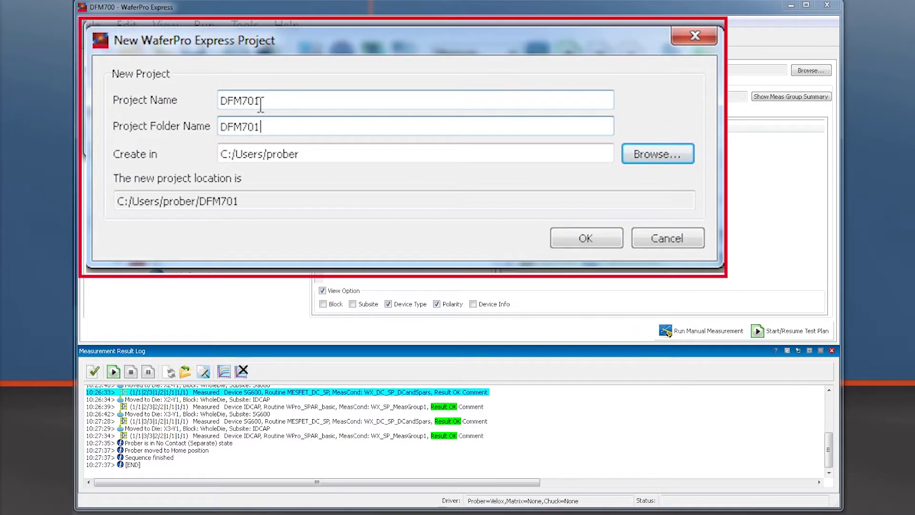
click(586, 238)
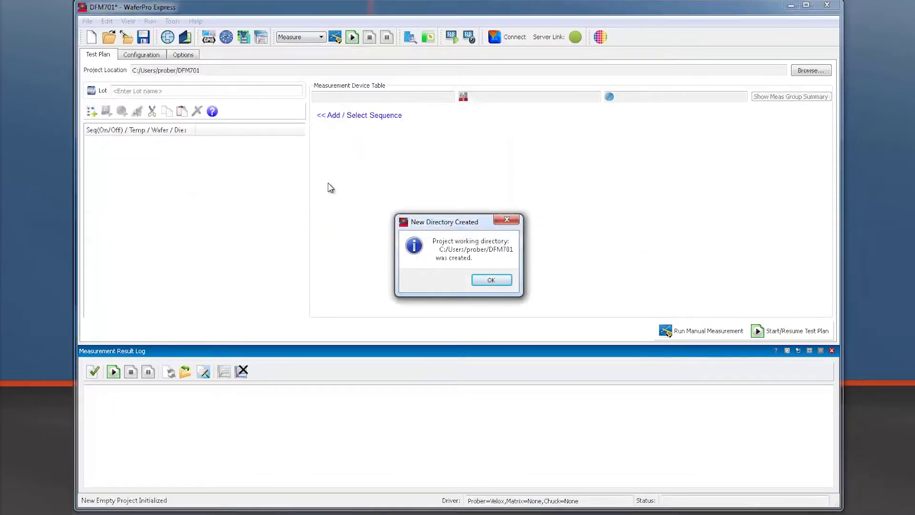
Acknowledge the new directory message and name the lot LotA
click(486, 280)
click(220, 96)
text(LotA)
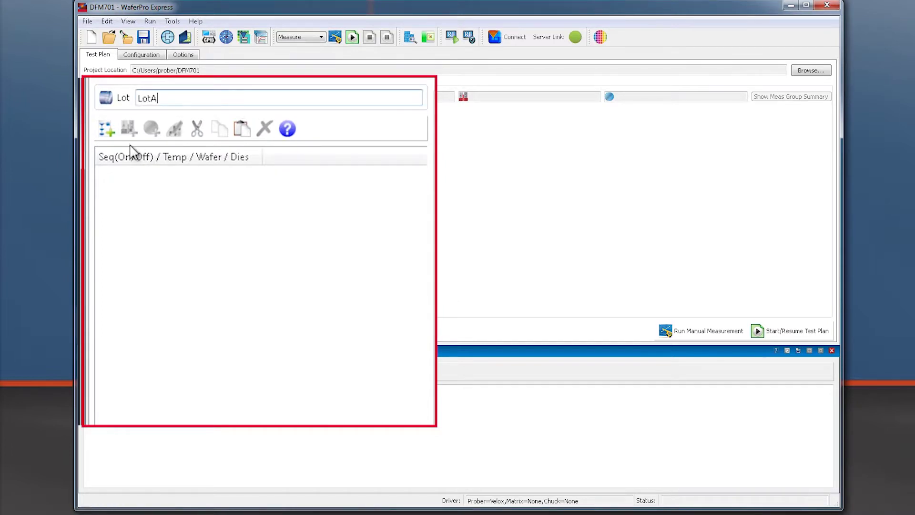
Add New_Sequence with a 27-degree temperature step containing Wafer_1
click(107, 128)
click(129, 129)
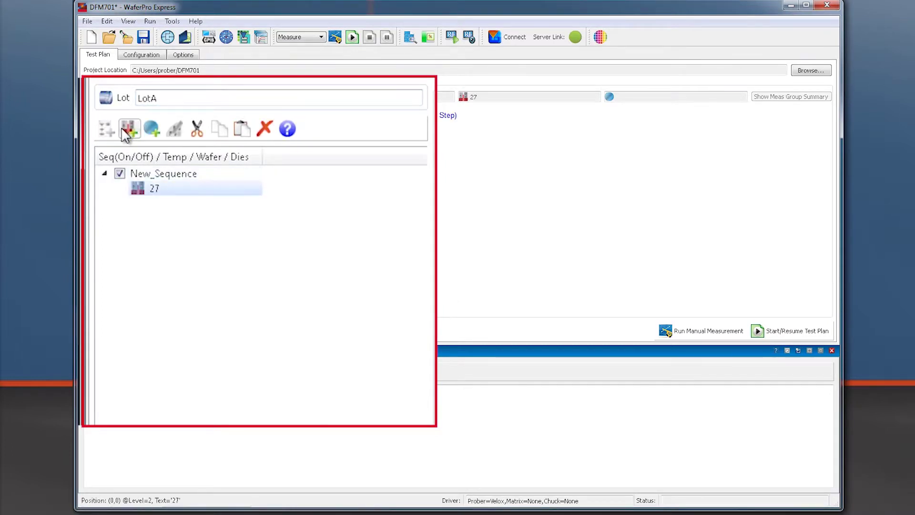
click(146, 129)
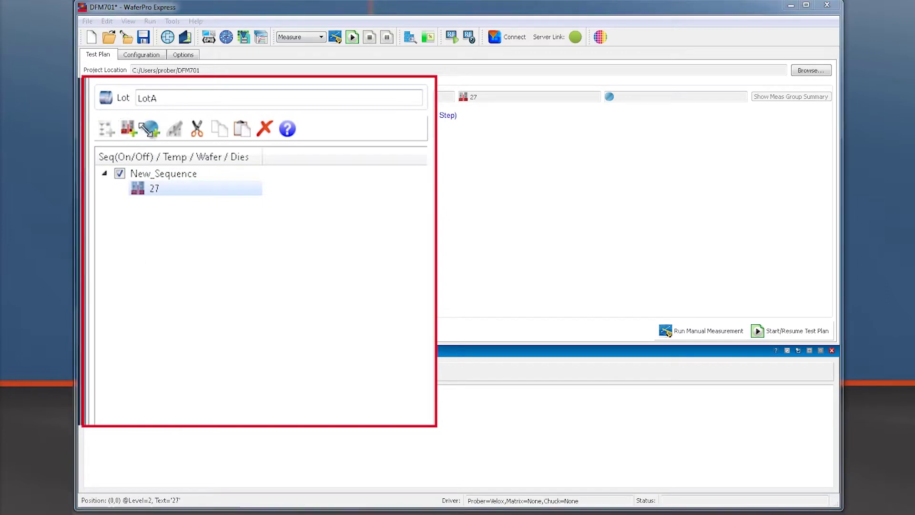
click(317, 367)
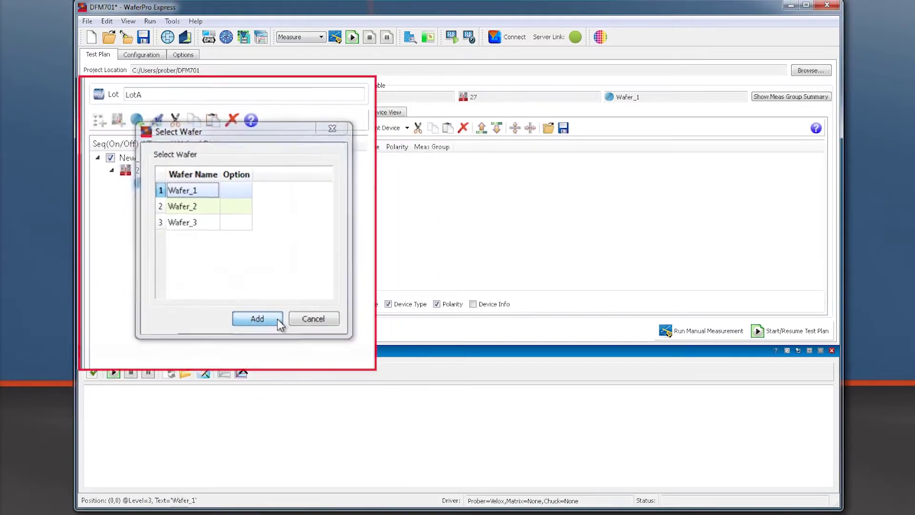
Load Wafer_1's map from the prober: myReticle, 75 mm wafer, 10.080 × 12.199 mm dies
click(226, 42)
drag(360, 183, 531, 184)
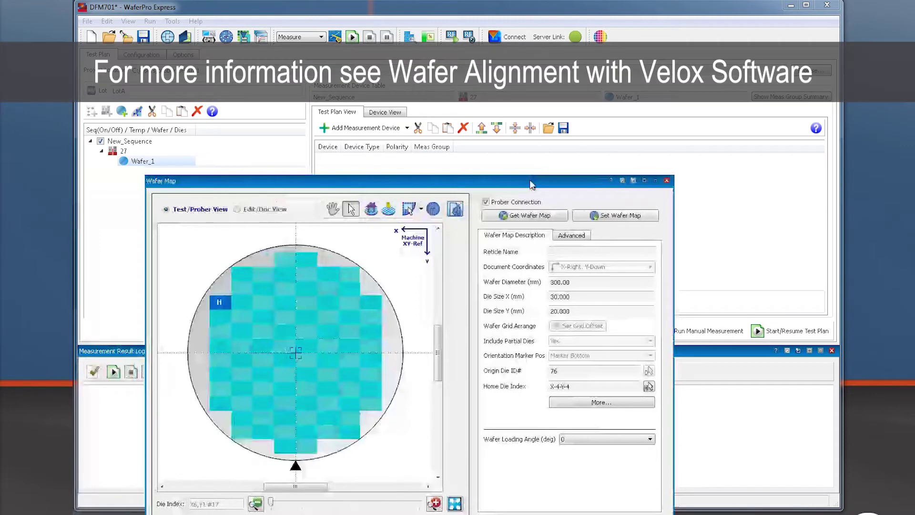
drag(531, 184, 534, 184)
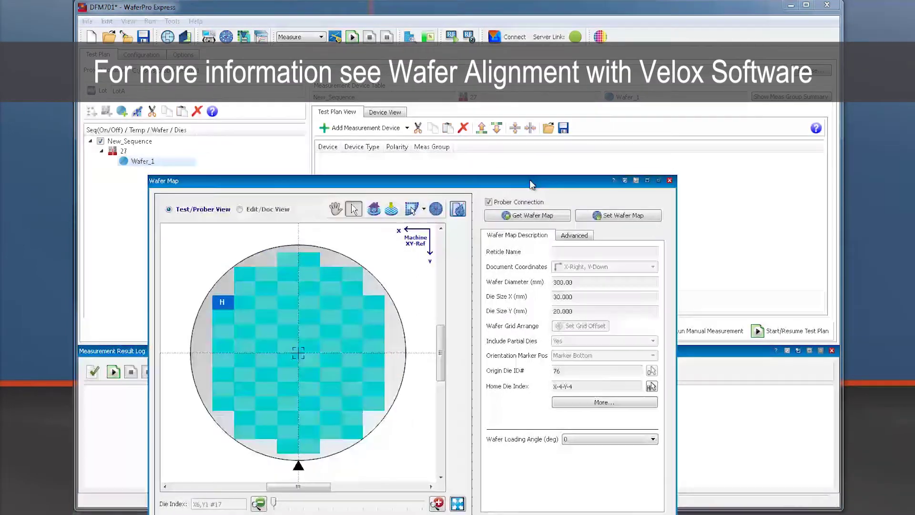
click(513, 217)
click(395, 359)
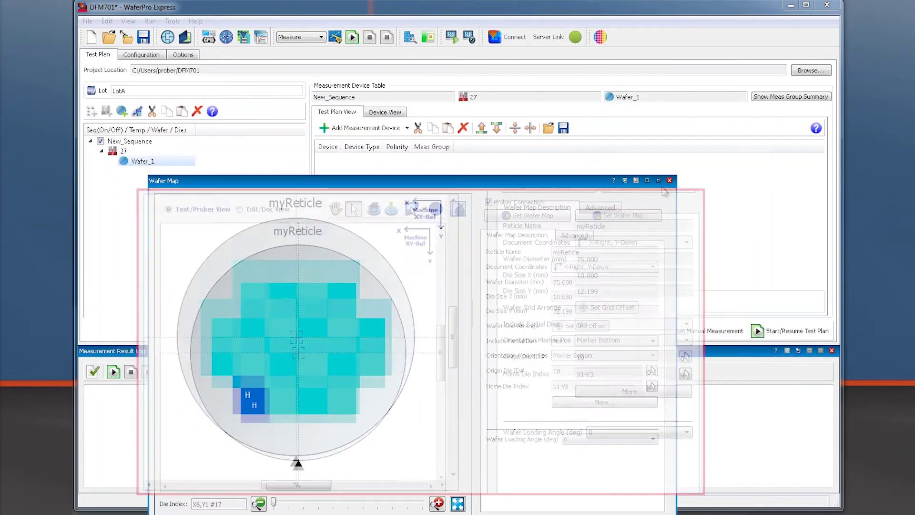
click(669, 181)
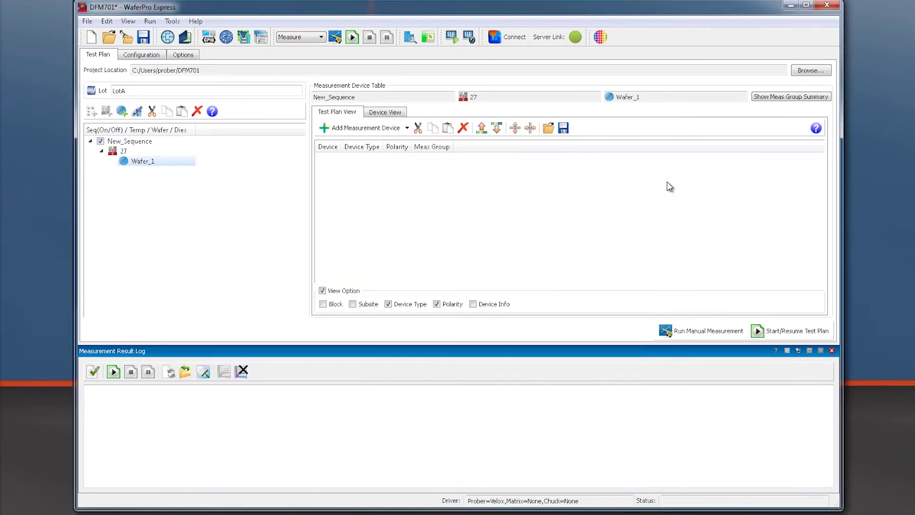
Import the prober's subsite table into WholeDie: SG600 at 0,0 and IDCAP at 397,-1
click(243, 38)
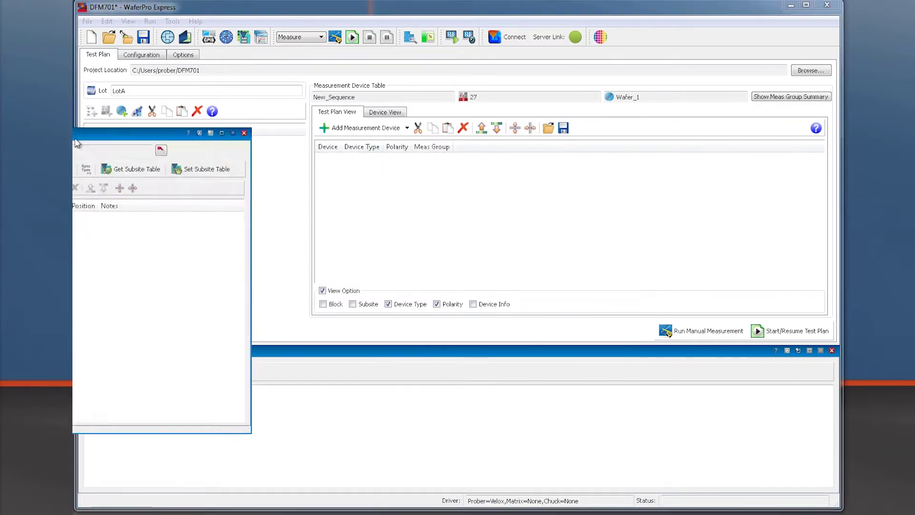
drag(285, 204, 376, 208)
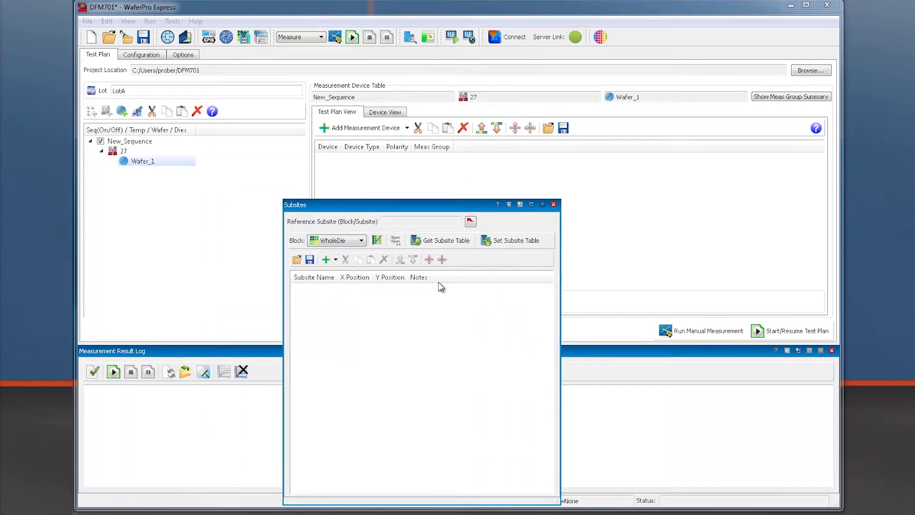
click(453, 248)
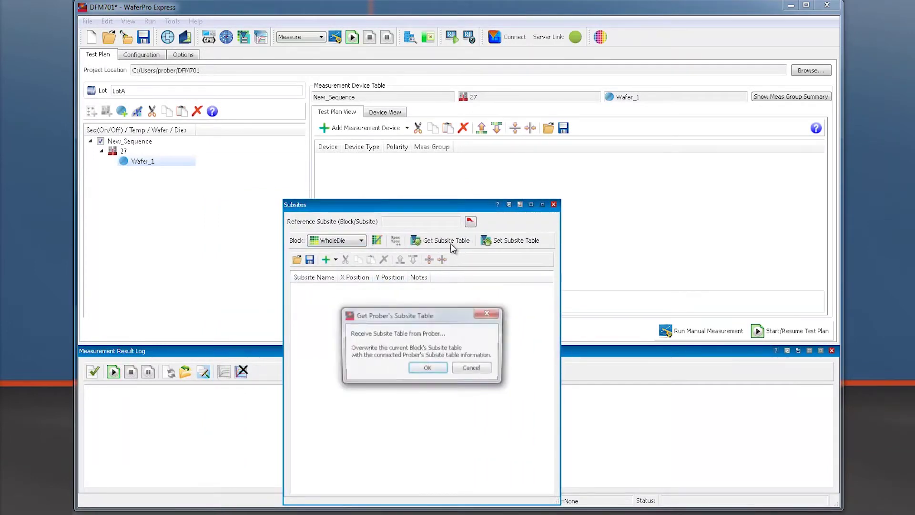
click(439, 368)
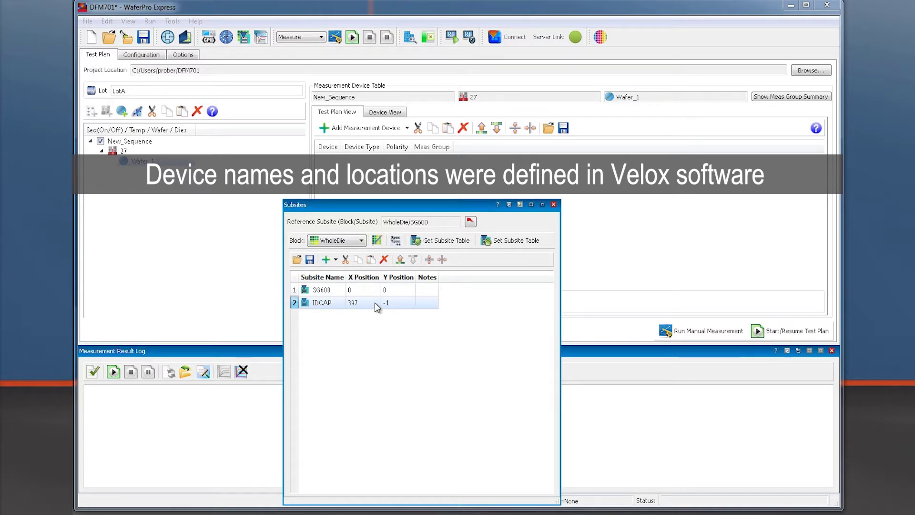
click(553, 205)
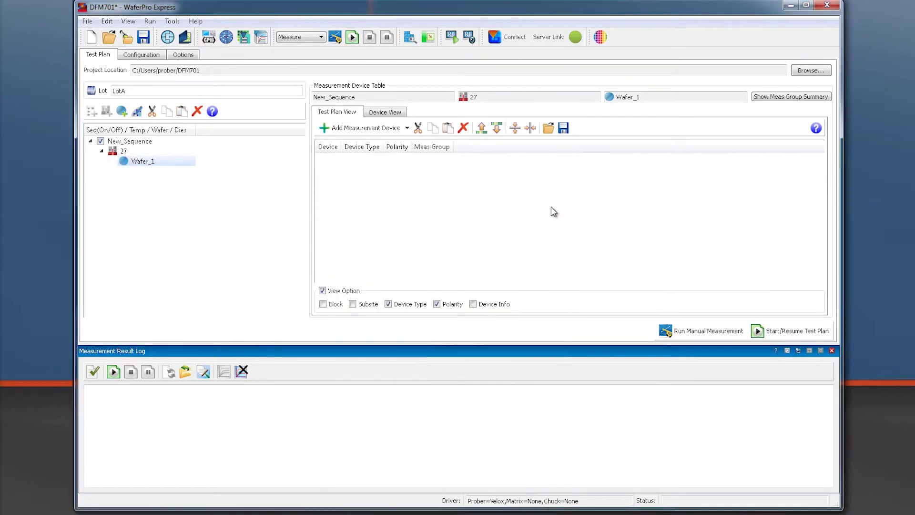
Add SG600 from the WholeDie block as an N-polarity MESFET (W 100, L 10) to the device table
click(405, 128)
click(392, 142)
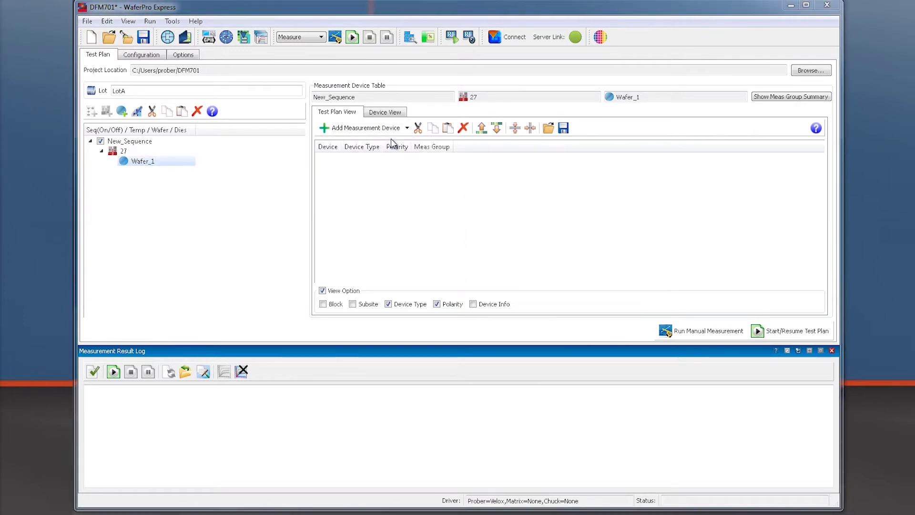
click(518, 232)
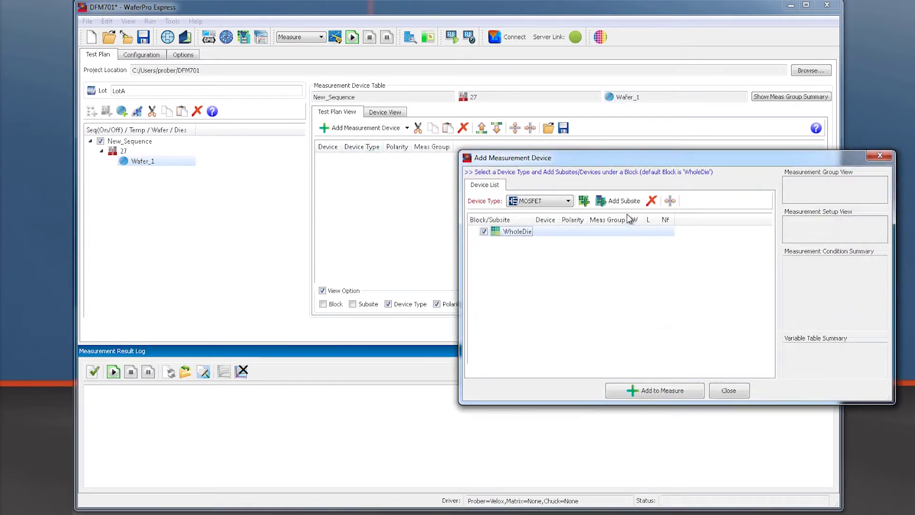
click(618, 201)
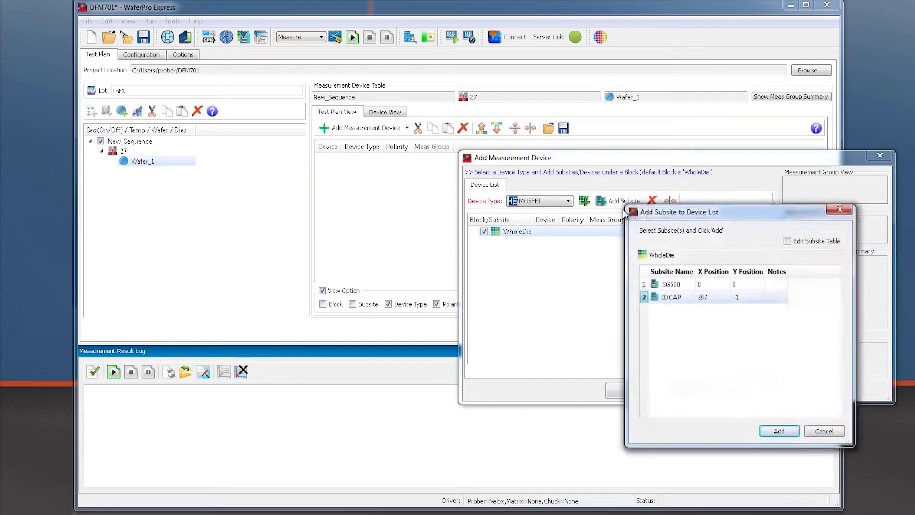
ctrl+click(670, 288)
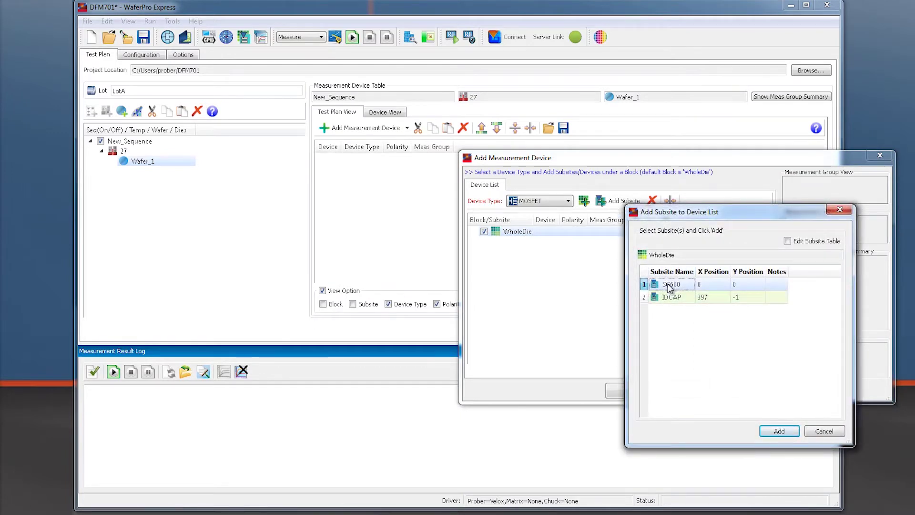
click(778, 431)
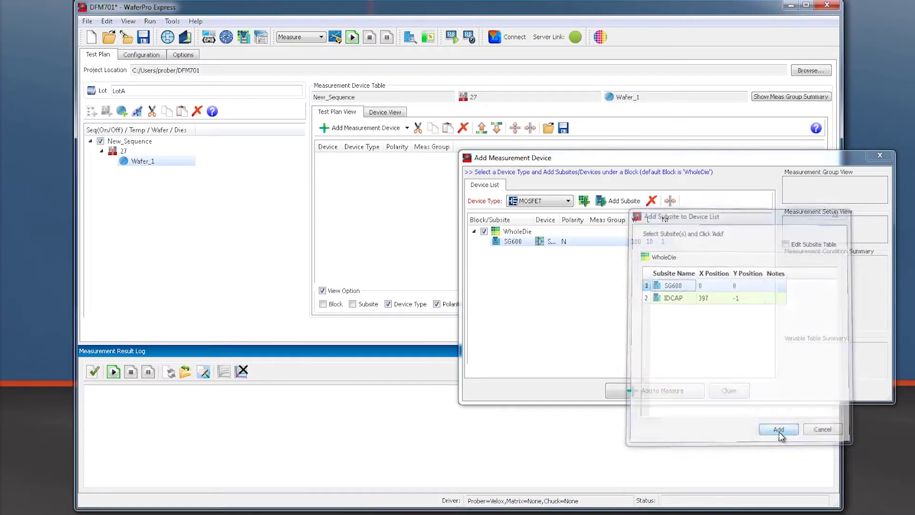
click(567, 201)
click(542, 247)
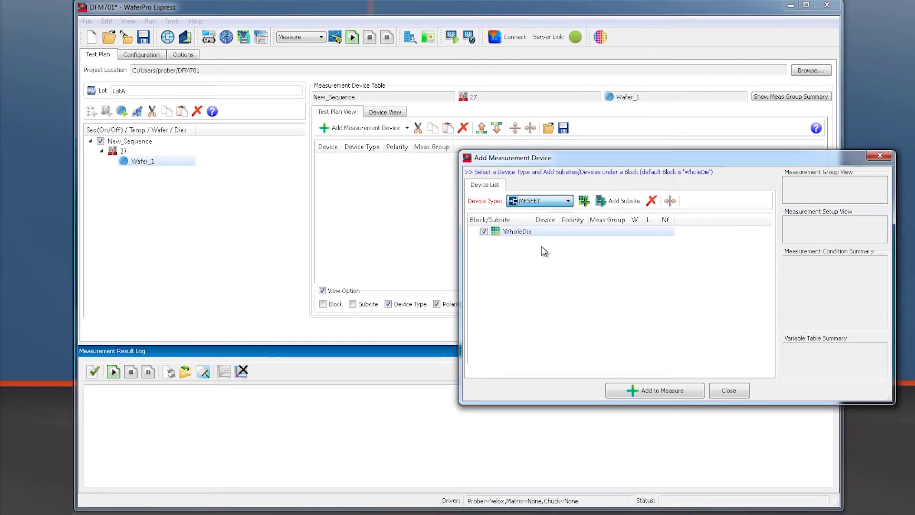
click(617, 201)
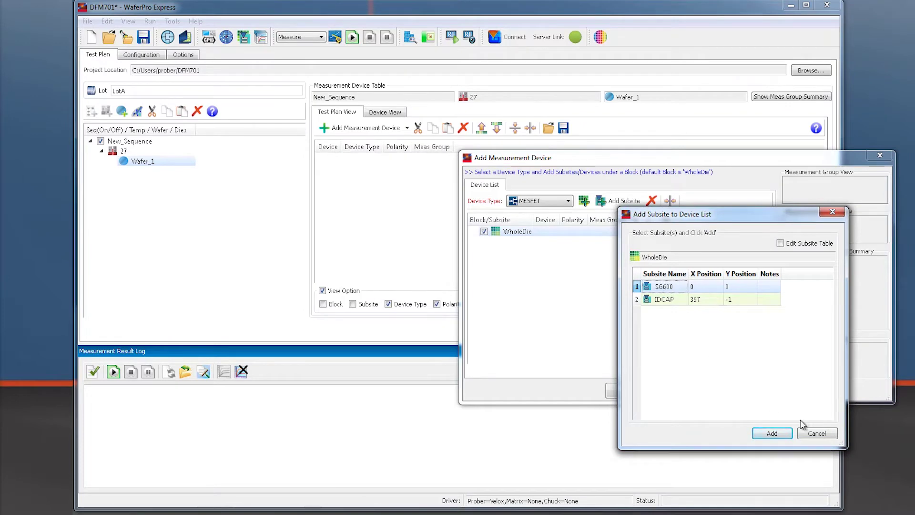
click(772, 433)
click(644, 390)
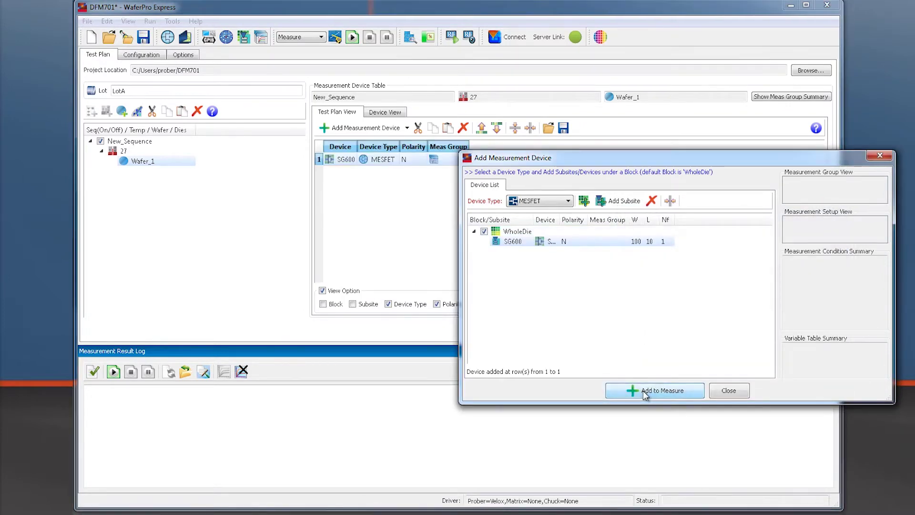
Add the IDCAP subsite as a DEV2PORT device in row 2 of the measurement table
click(567, 201)
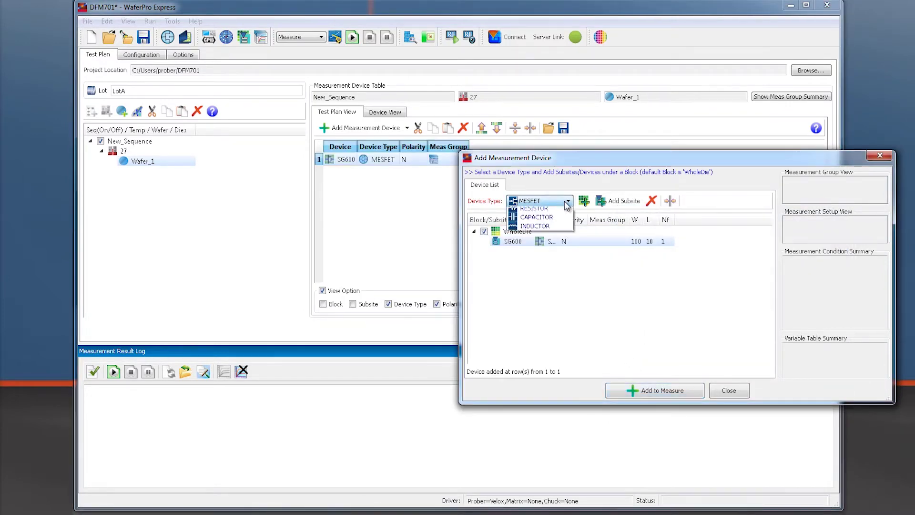
click(538, 257)
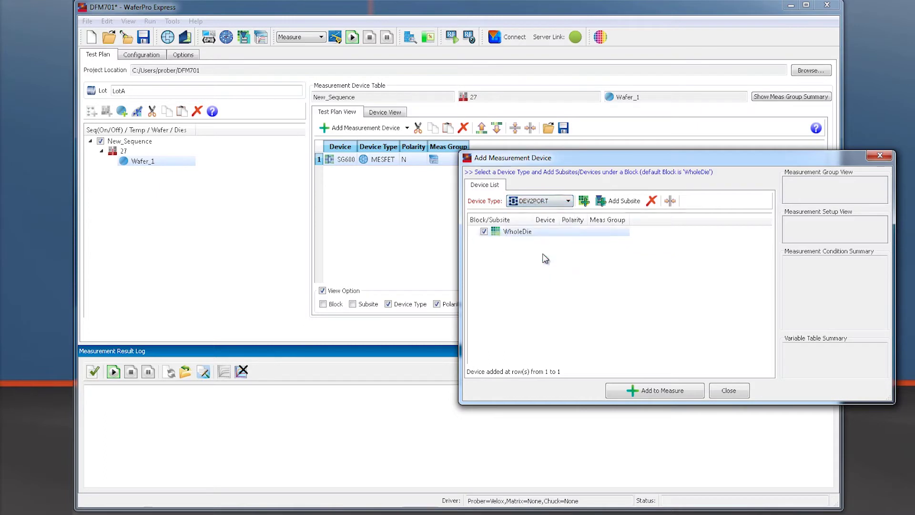
click(598, 204)
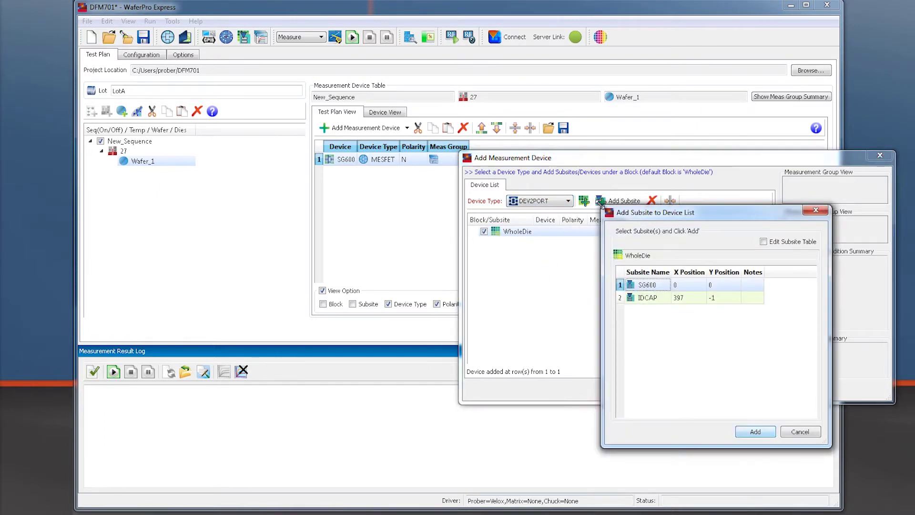
click(641, 296)
click(755, 431)
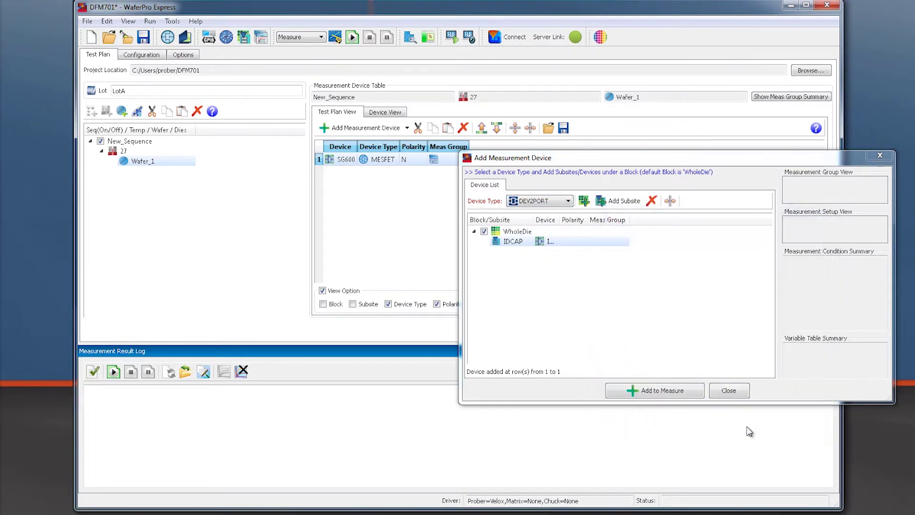
double_click(559, 220)
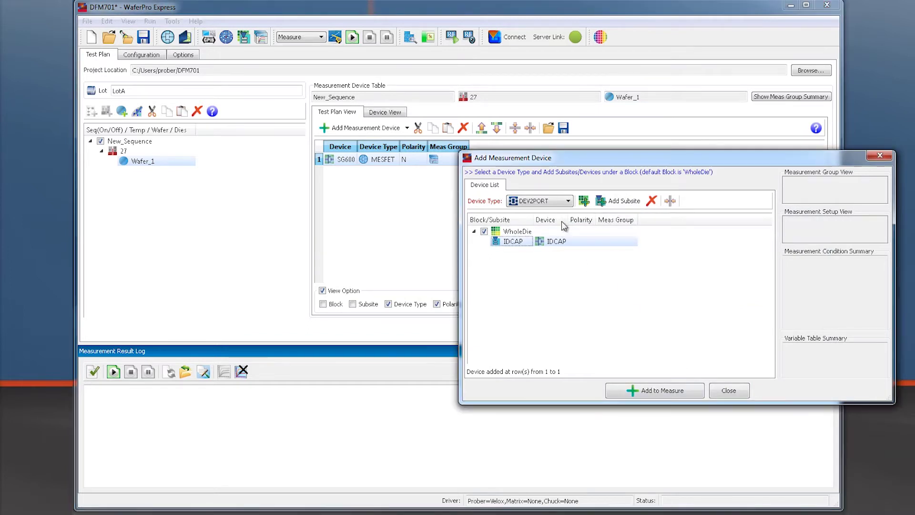
click(656, 392)
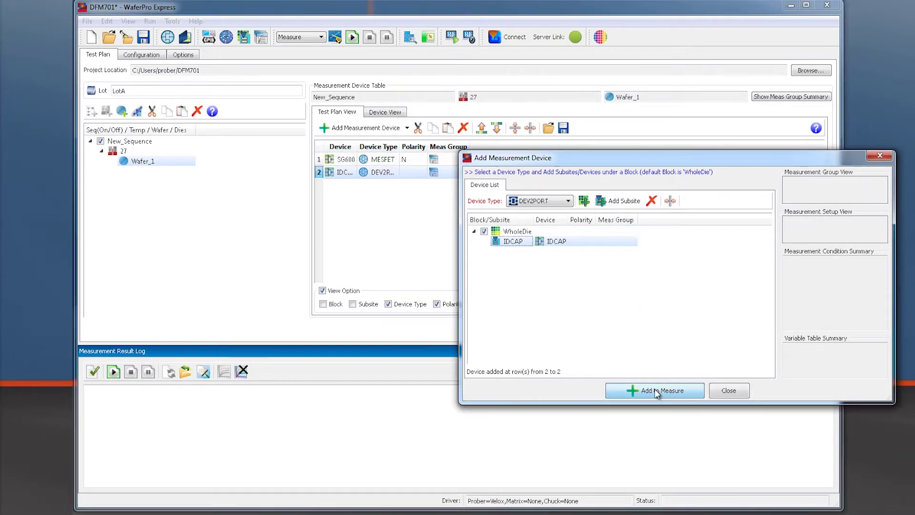
click(728, 390)
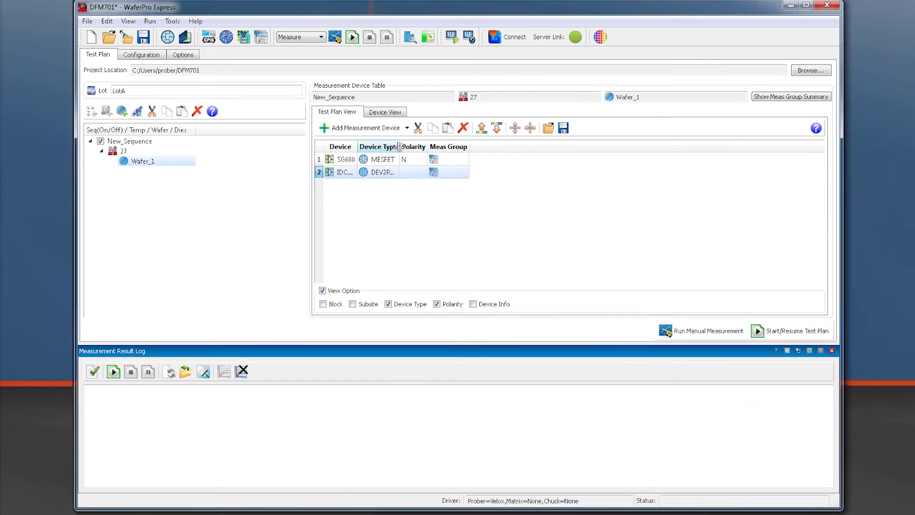
Widen the Device Type column and bring up SG600's measurement group choices
drag(401, 146, 441, 146)
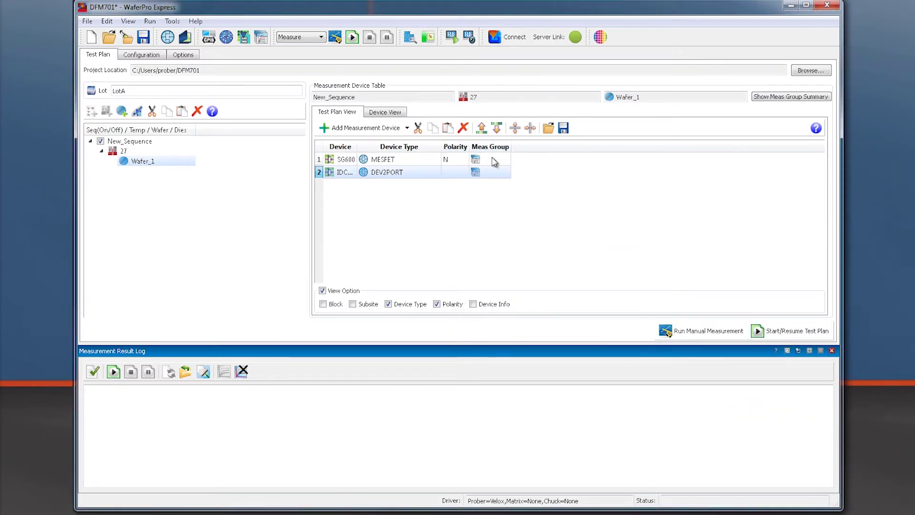
click(504, 161)
click(504, 161)
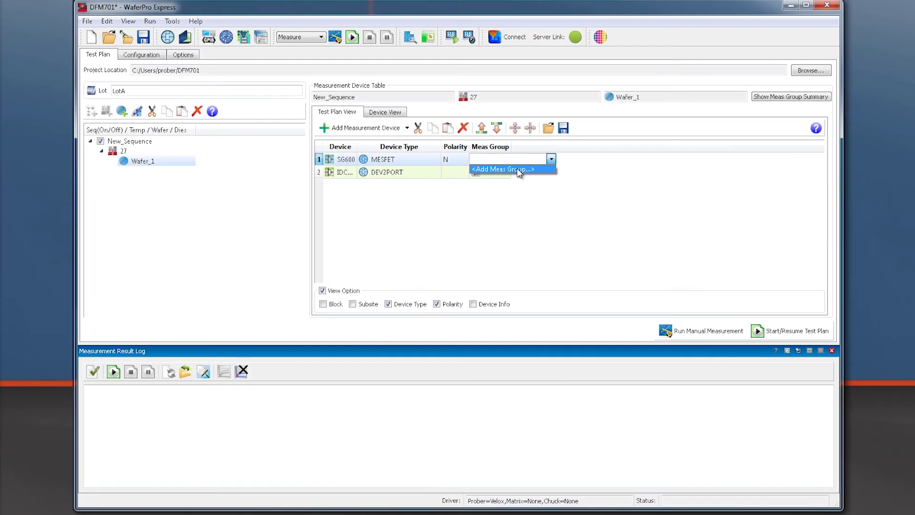
Create a DC_SP measurement group named DCandSpar using the MESFET_DC_SP routine
click(518, 169)
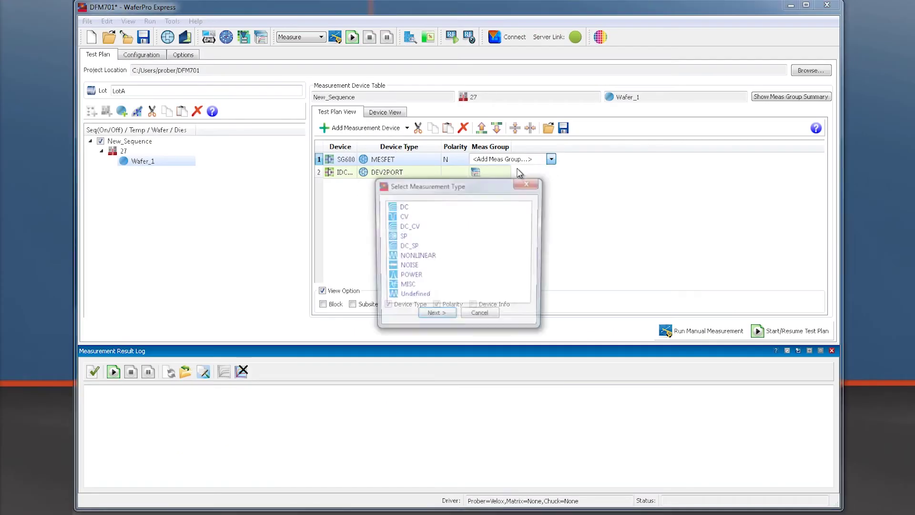
click(414, 246)
click(437, 317)
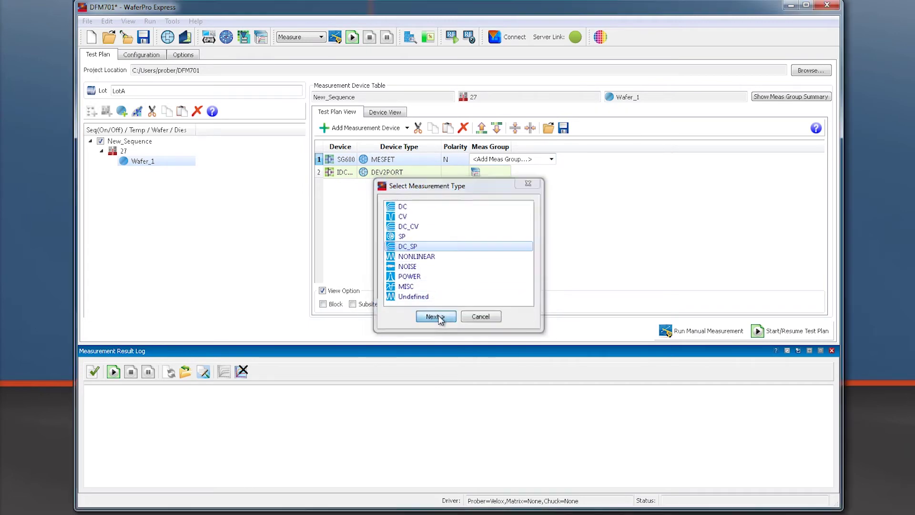
click(475, 221)
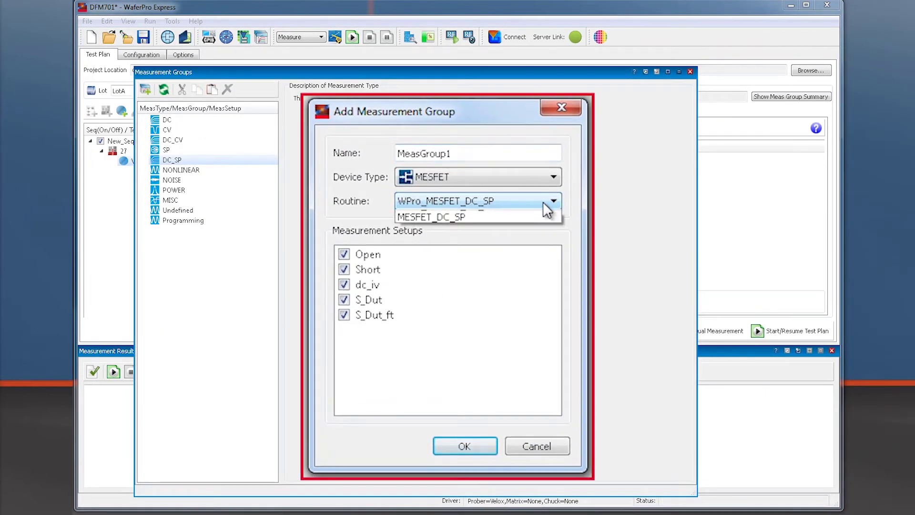
click(499, 226)
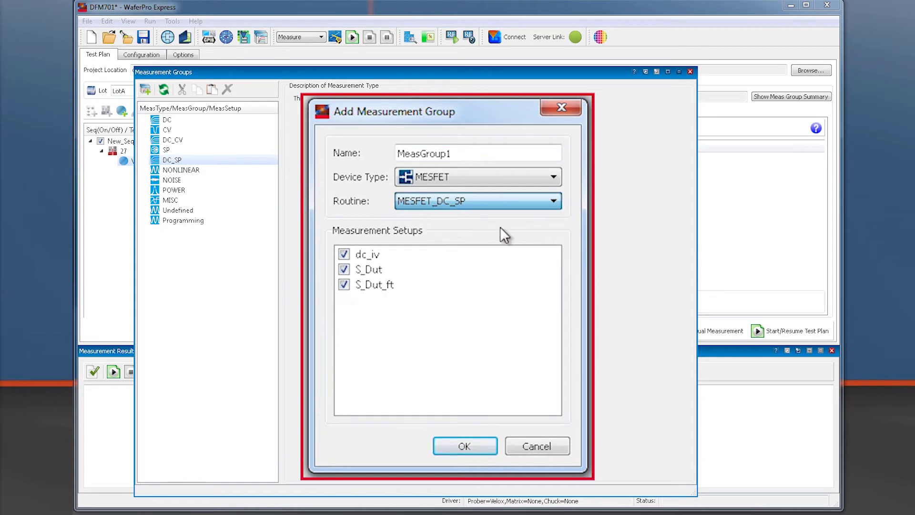
drag(484, 154, 363, 150)
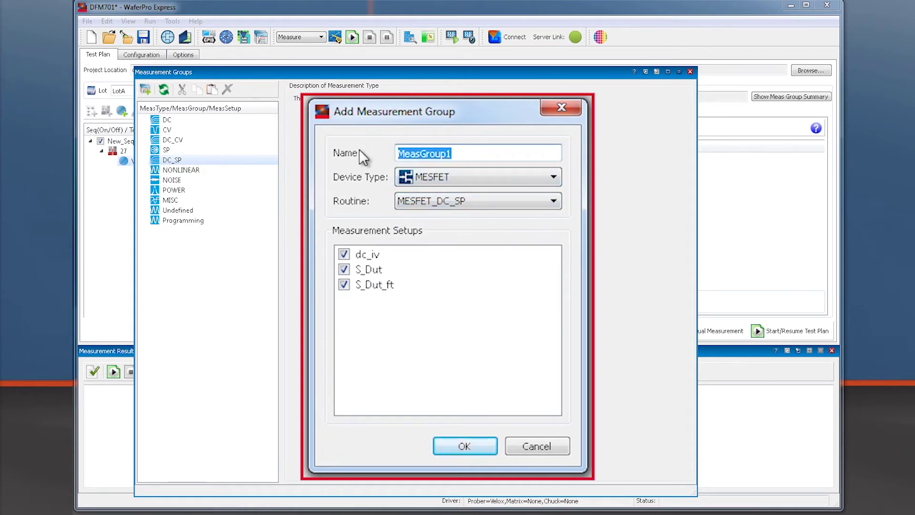
text(DCandSp)
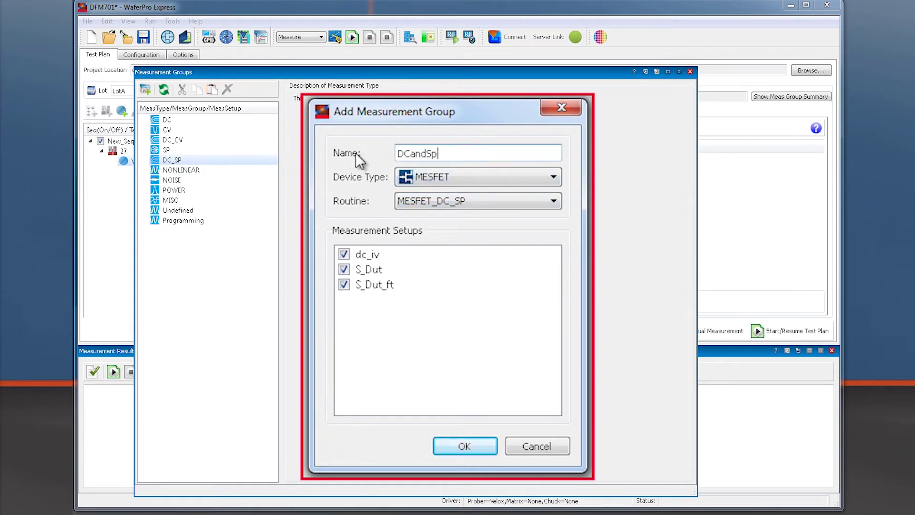
text(ar)
click(414, 373)
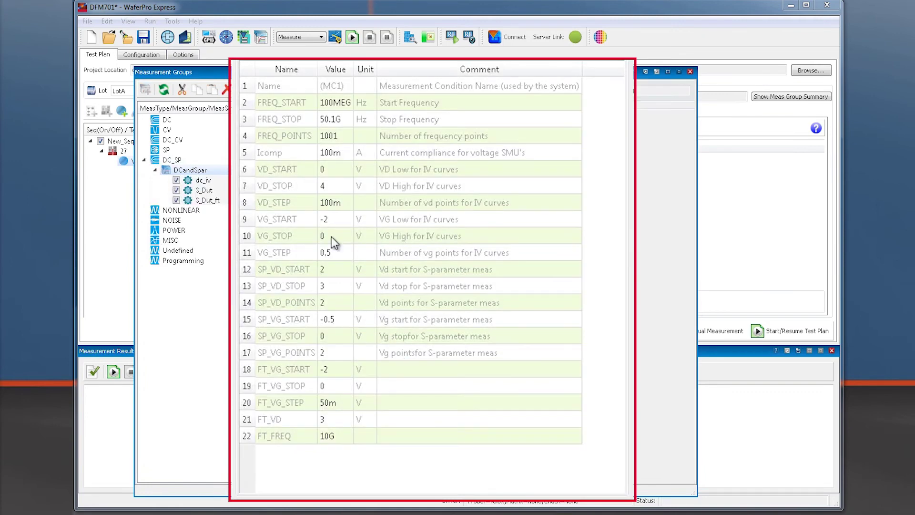
Set DCandSpar's FREQ_POINTS to 201 and VG_STOP to -1
click(336, 136)
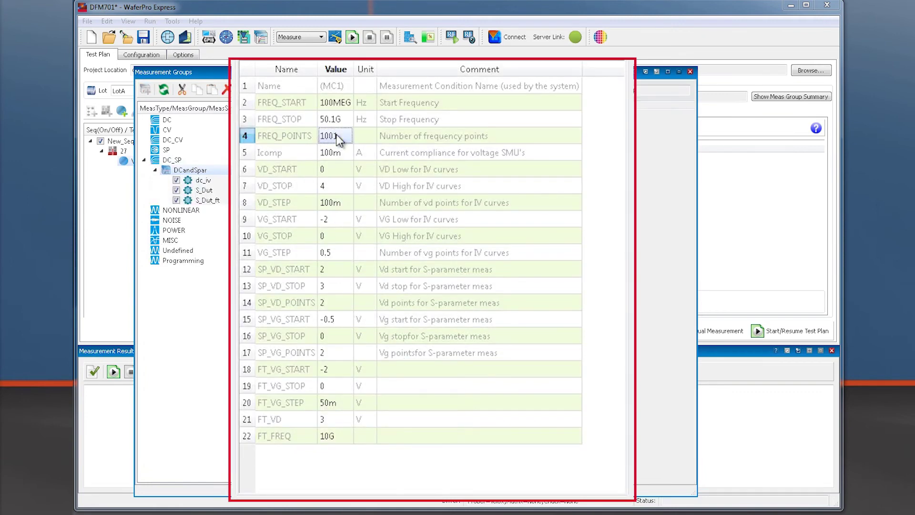
click(336, 136)
text(201)
key(Return)
double_click(338, 235)
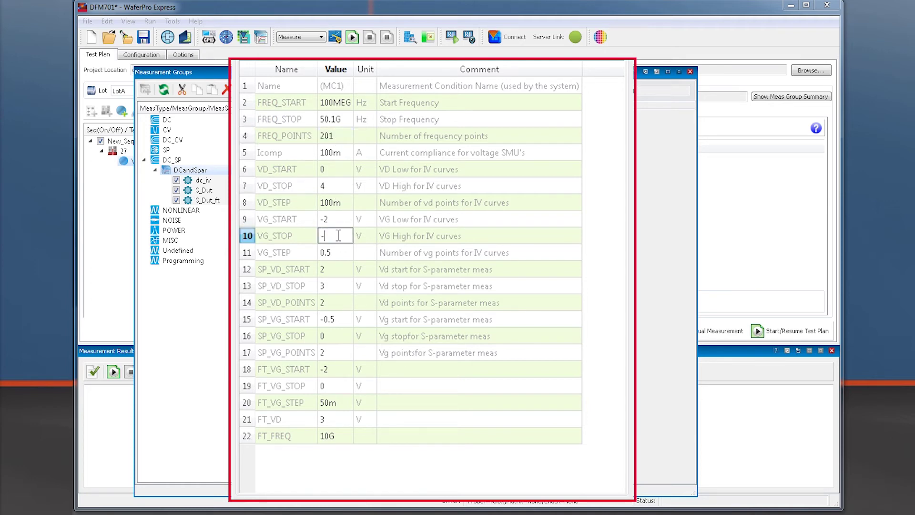
text(-1)
Set VG_STEP 0.25, SP_VG_START -1.5 and SP_VG_STOP -1, then close Measurement Groups
double_click(338, 255)
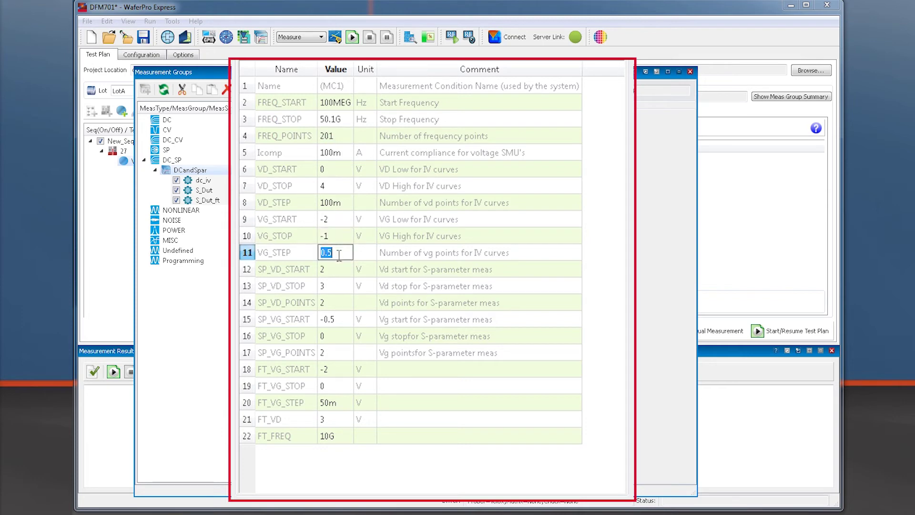
text(-0)
text(.25)
click(333, 269)
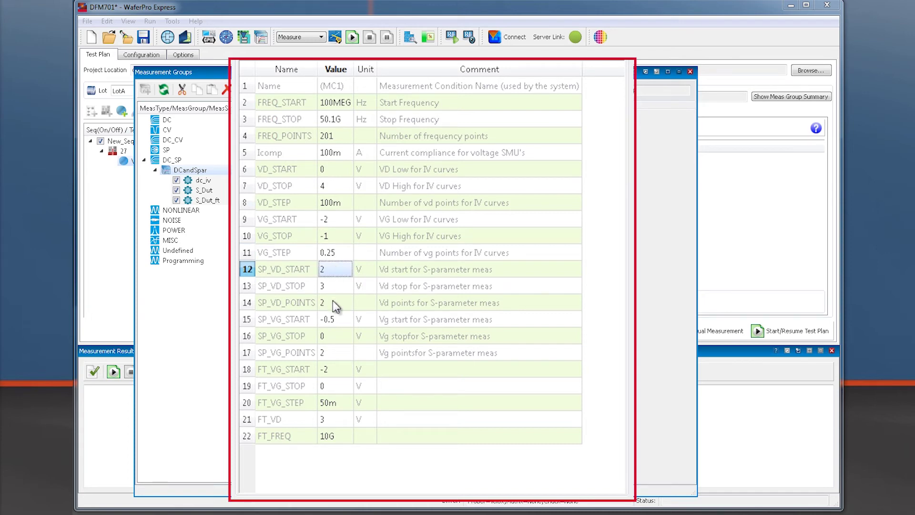
click(332, 319)
text(-1.5)
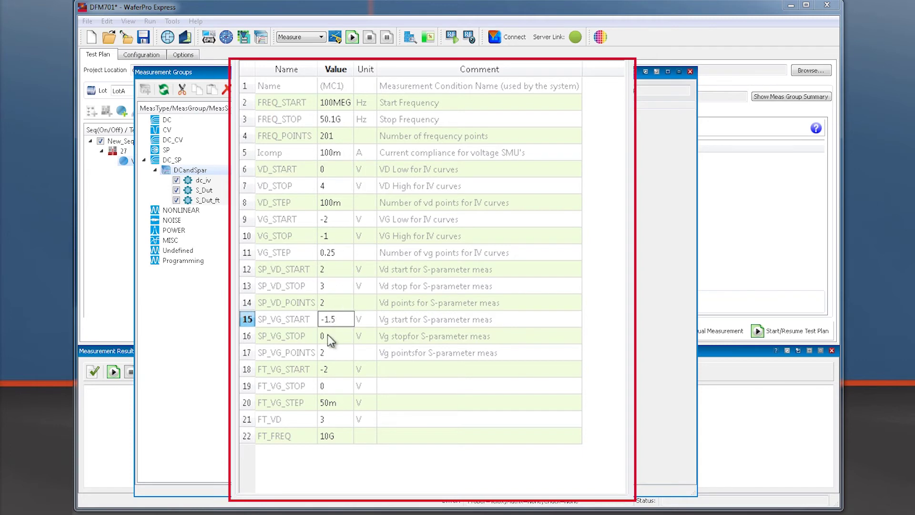
click(327, 334)
text(-1)
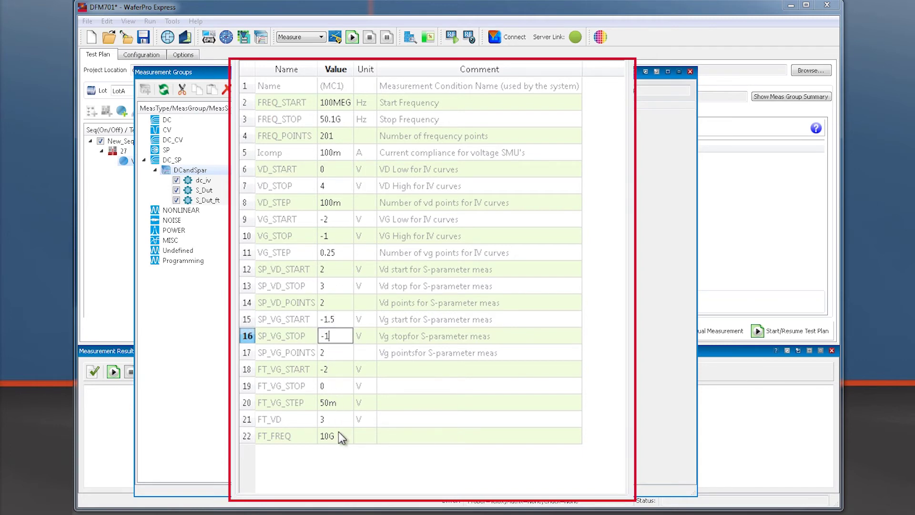
click(689, 73)
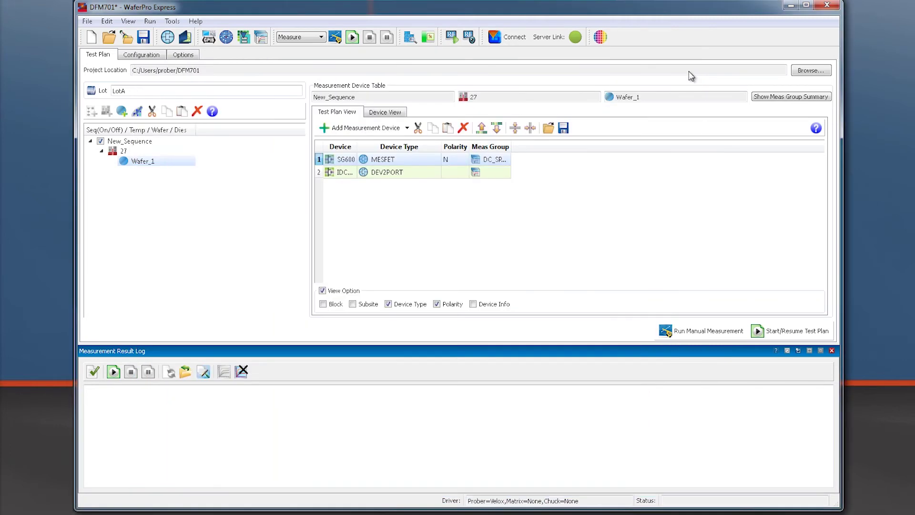
Create a new SP measurement group named SparOnly for the IDCAP device
click(498, 176)
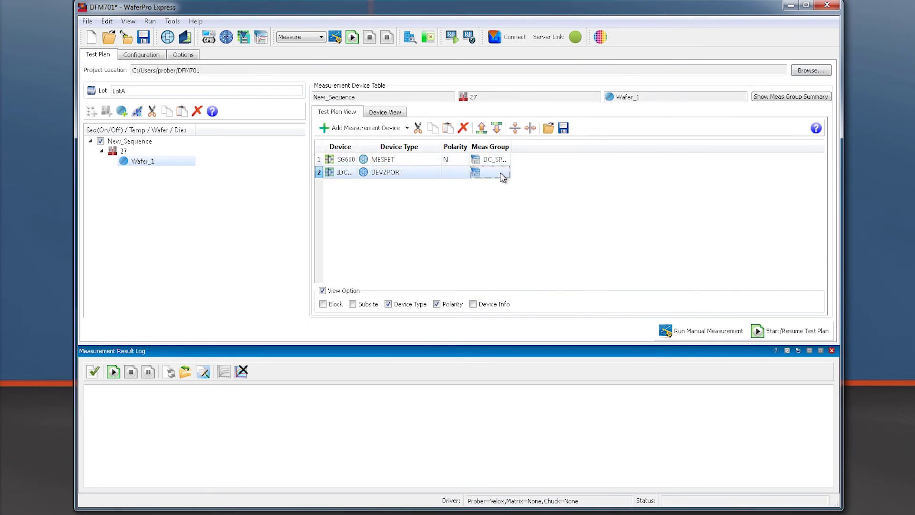
click(503, 177)
click(551, 172)
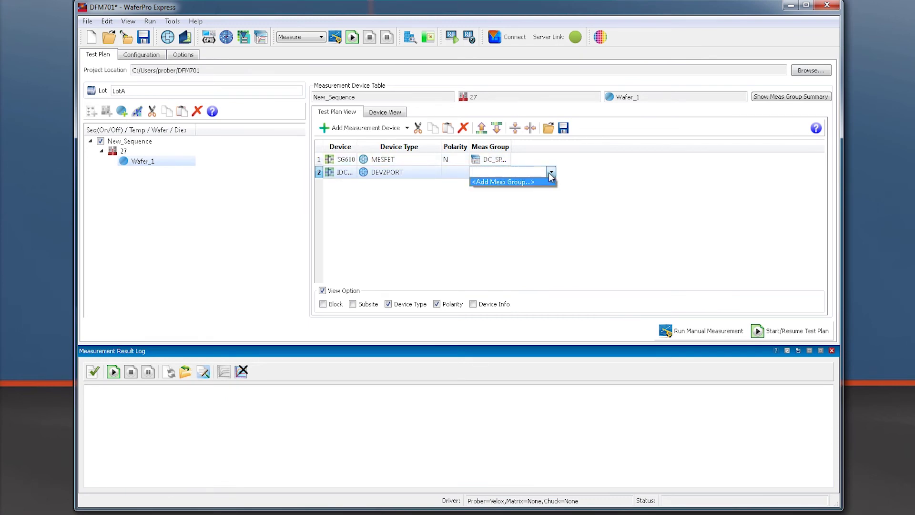
click(519, 182)
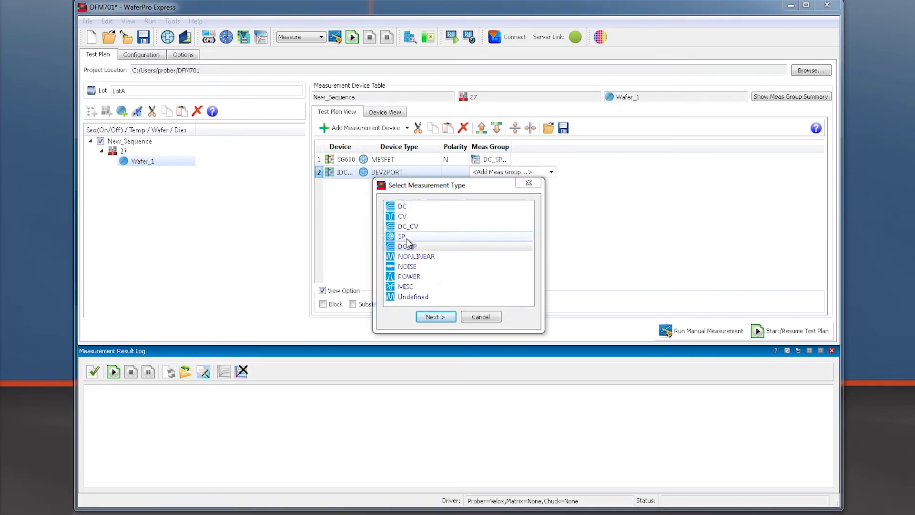
click(407, 238)
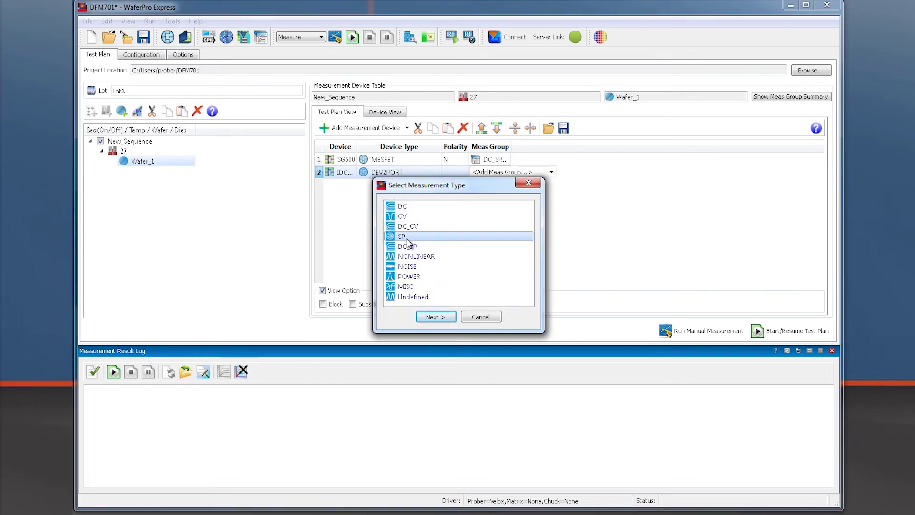
click(433, 316)
text(SparOnly)
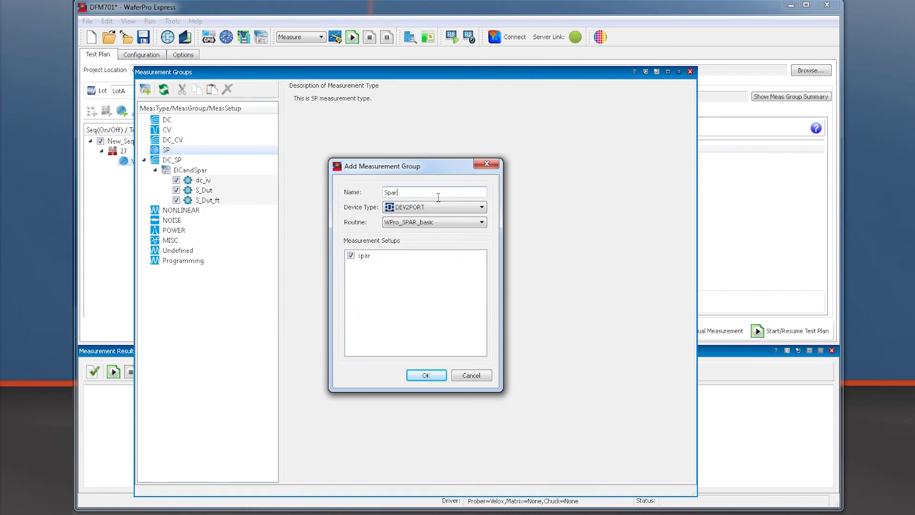
click(422, 375)
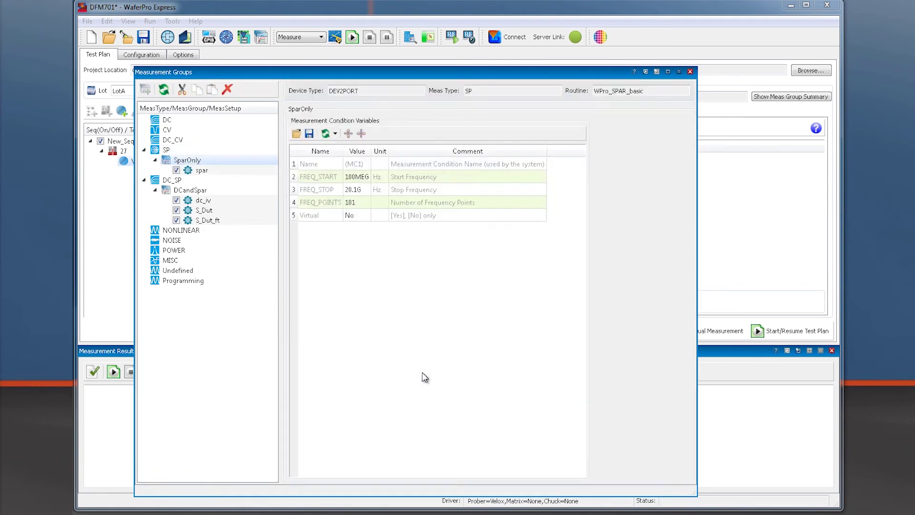
Set SparOnly's FREQ_STOP to 50.1G and FREQ_POINTS to 201
double_click(358, 189)
text(50.1G)
key(Return)
double_click(361, 202)
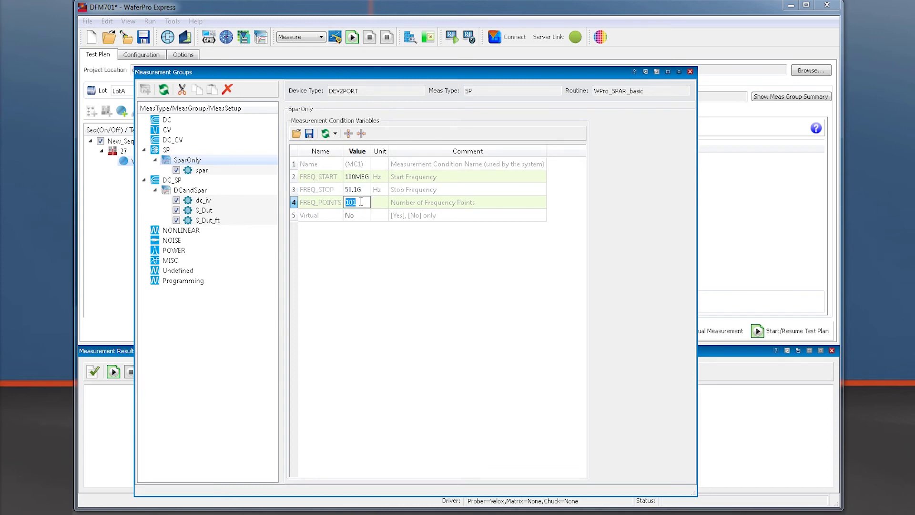
text(201)
key(Return)
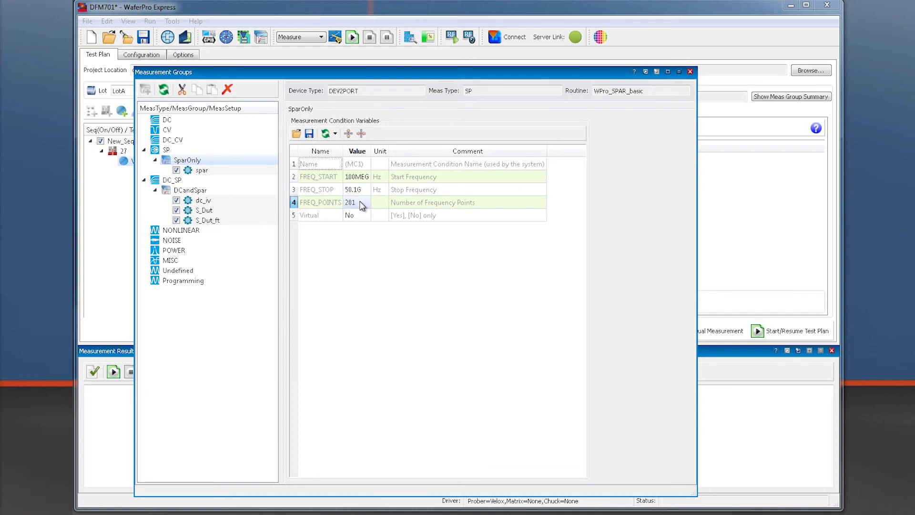
Add dies X2-Y1 and X3-Y1 as Wafer_1's target dies
click(689, 72)
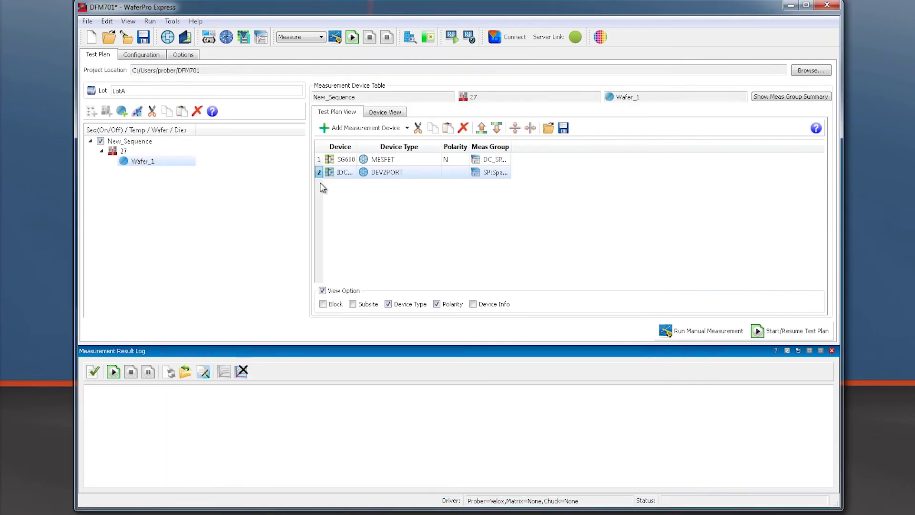
click(160, 161)
click(138, 113)
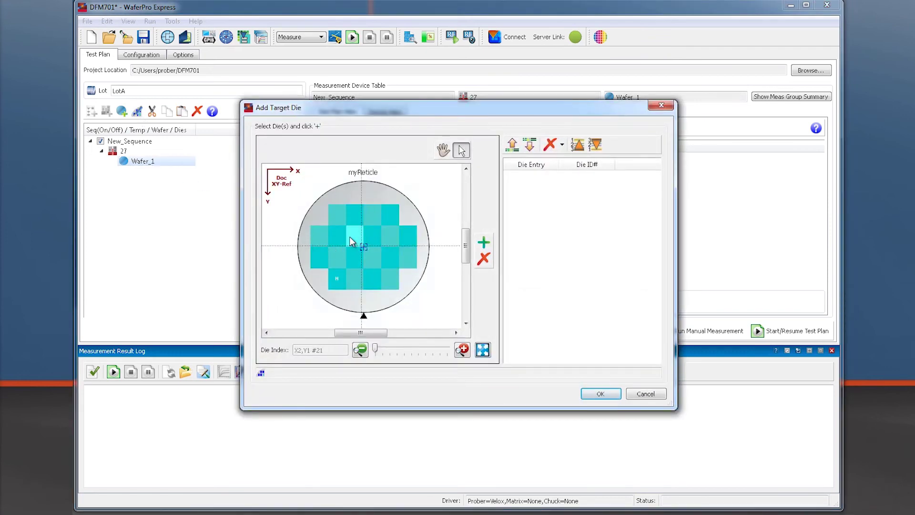
click(350, 237)
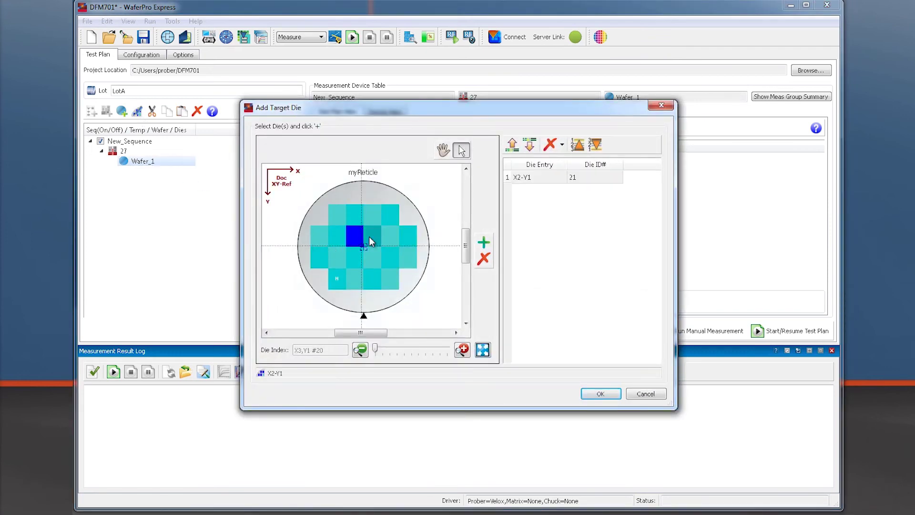
click(369, 237)
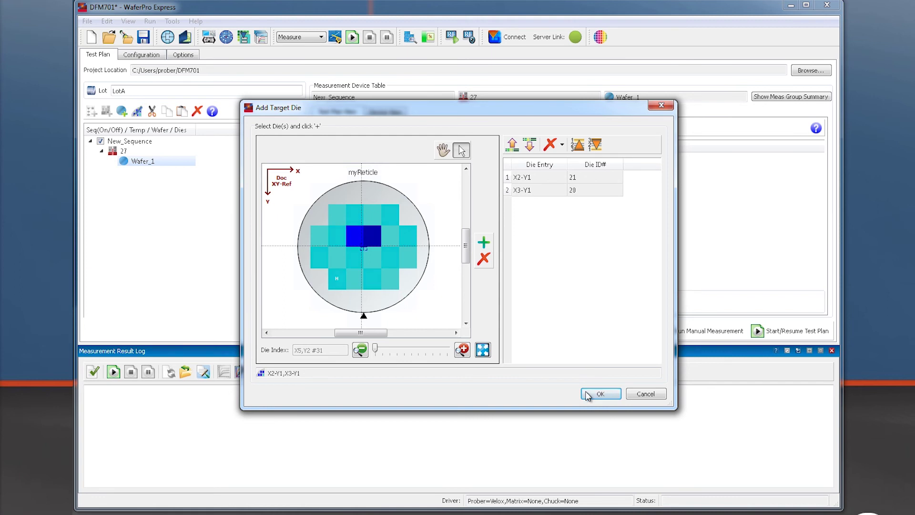